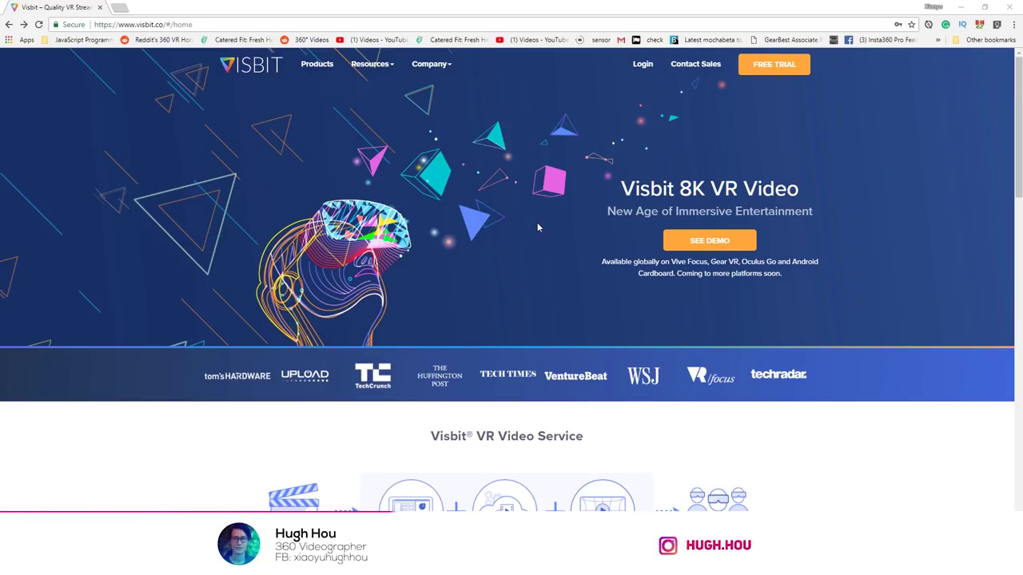
Bring up the Visbit Player free trial sign-up form and look over its blank account fields
left_click(775, 70)
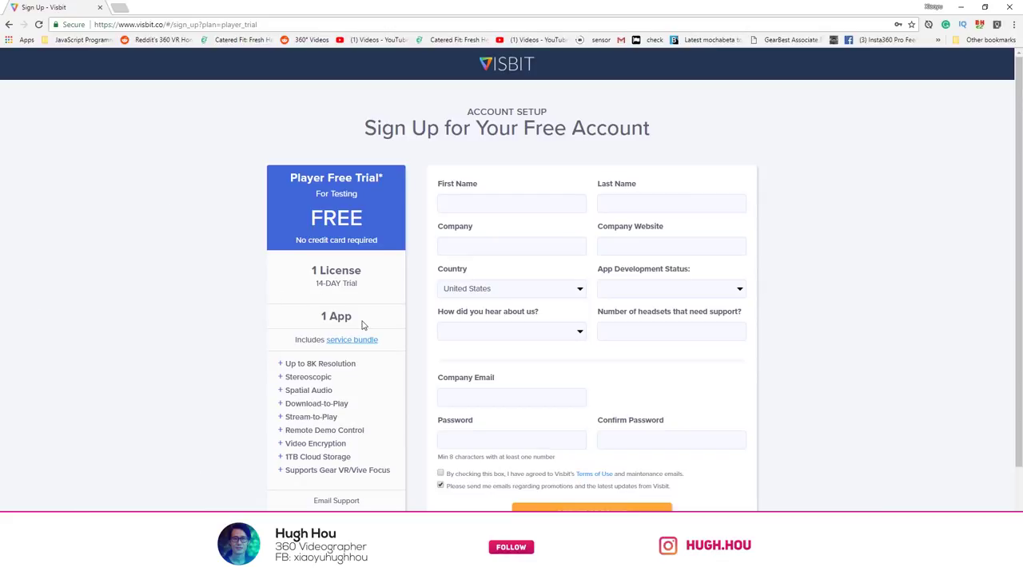
scroll(747, 395, "down", 2)
scroll(752, 398, "up", 2)
left_click(172, 24)
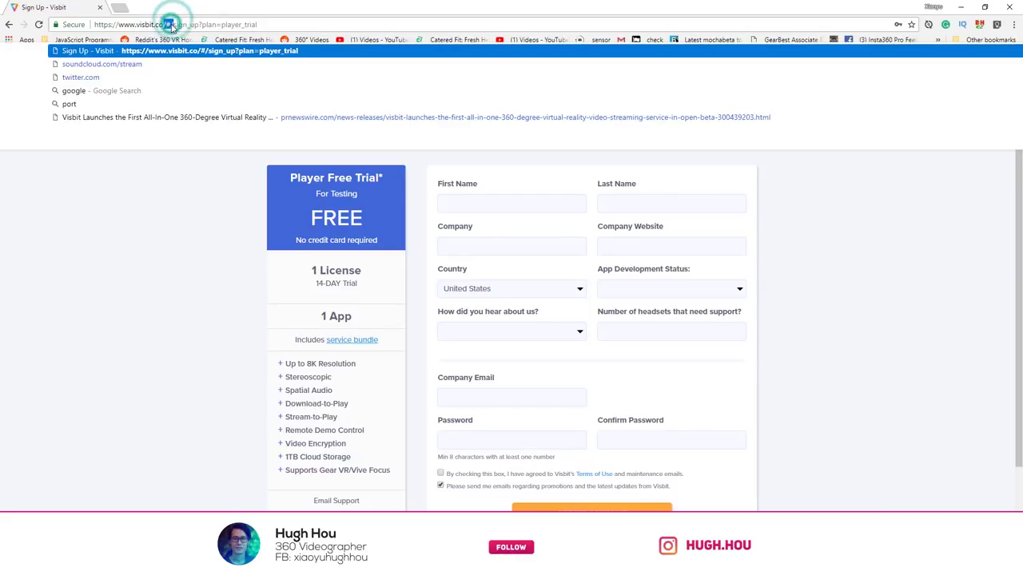
Submit the login to reach the Dashboard showing 115.93/200 4K-mins transcoded and 3 videos
key("Return")
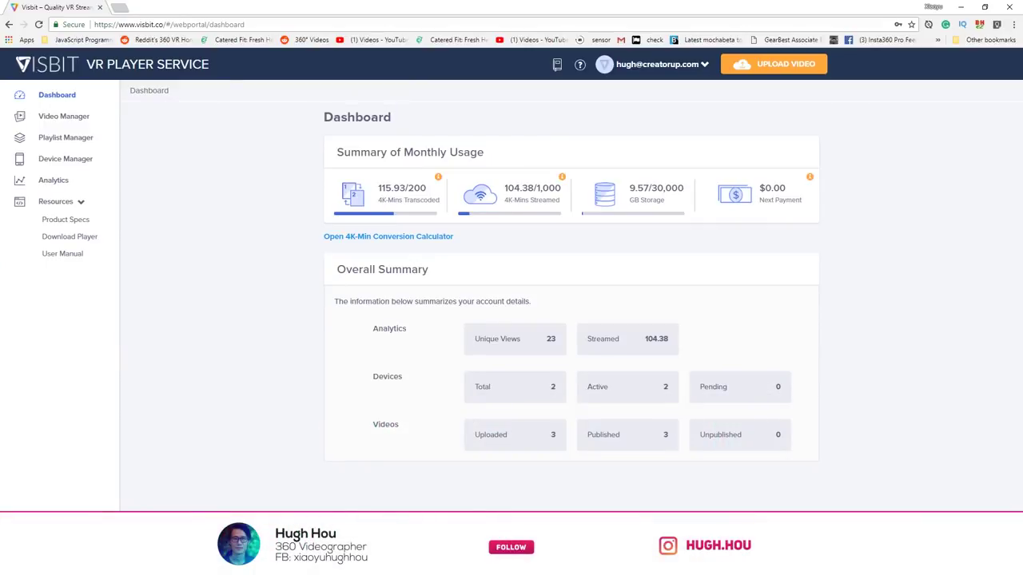
Look over the stereoscopic video upload form, then return to the Video Manager list
left_click(55, 119)
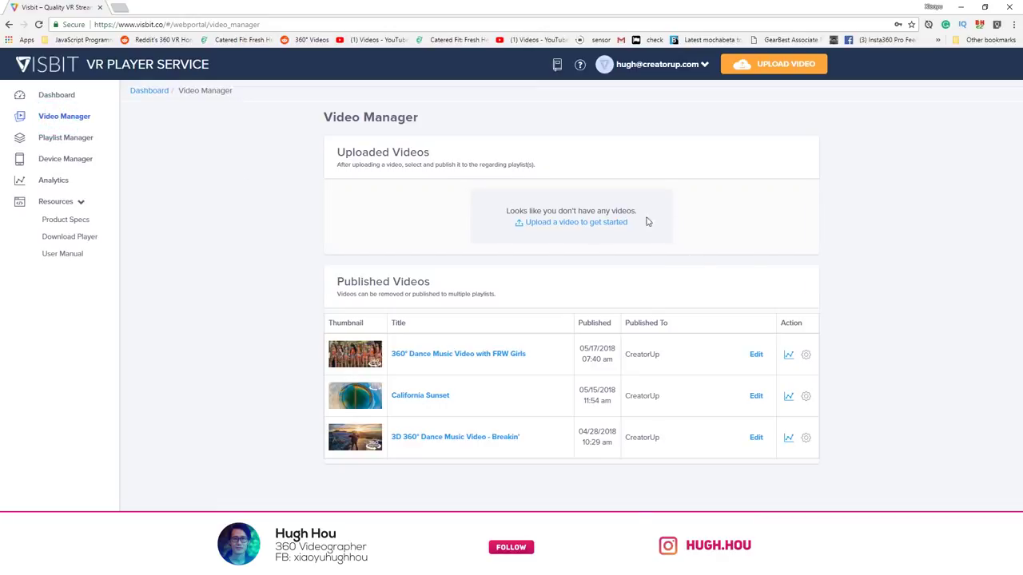
left_click(591, 224)
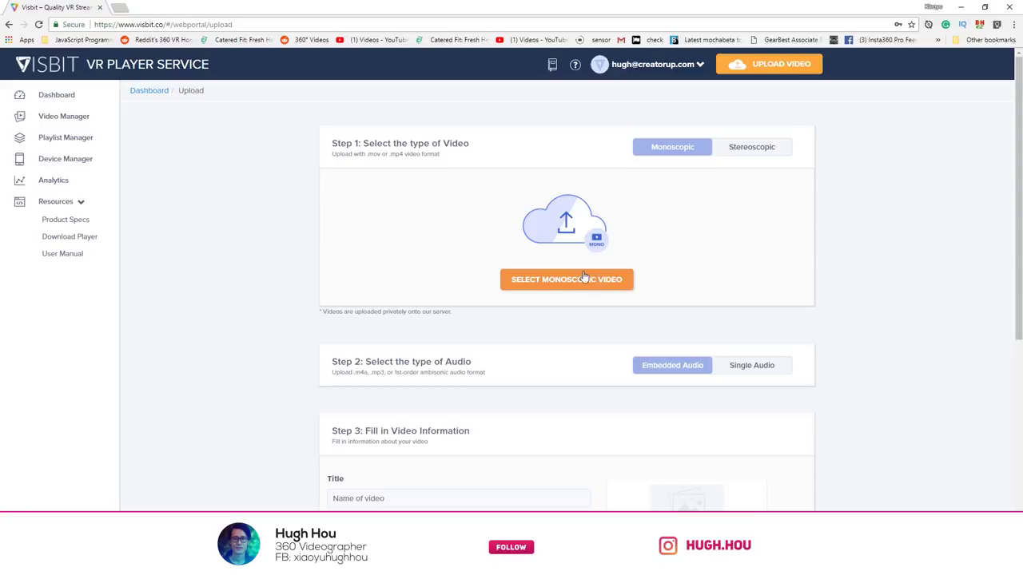
left_click(740, 150)
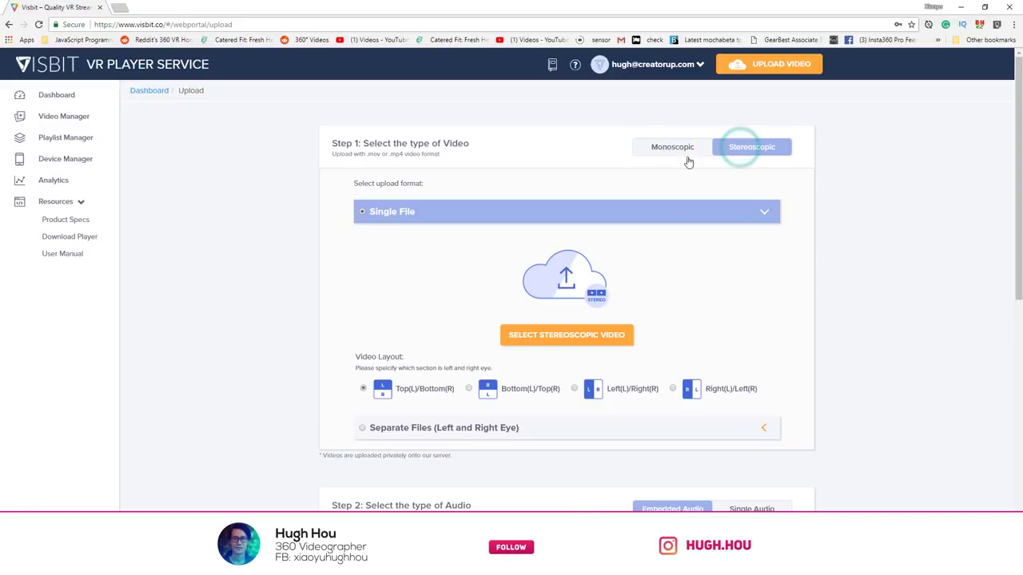
scroll(570, 398, "down", 5)
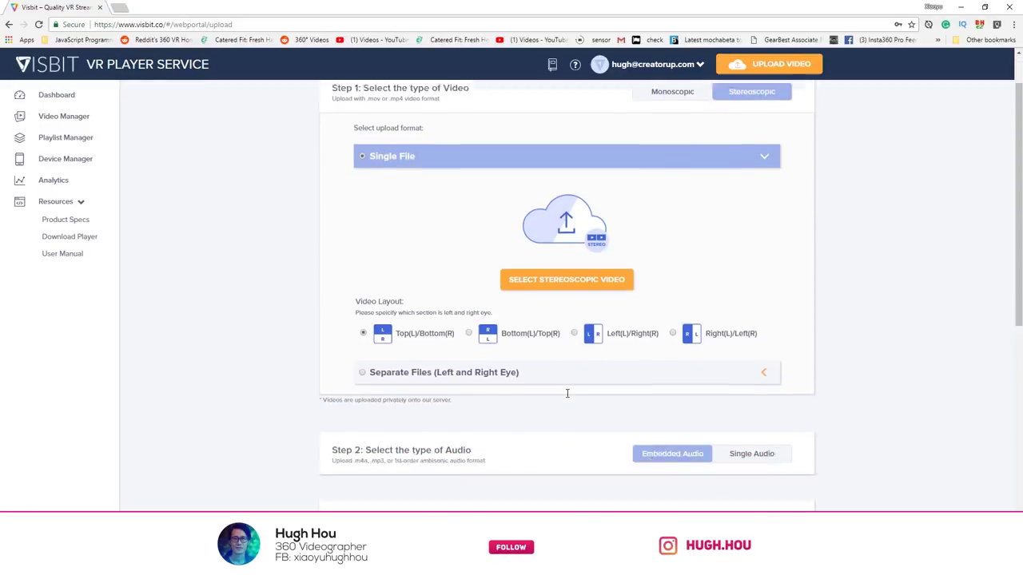
scroll(519, 403, "down", 2)
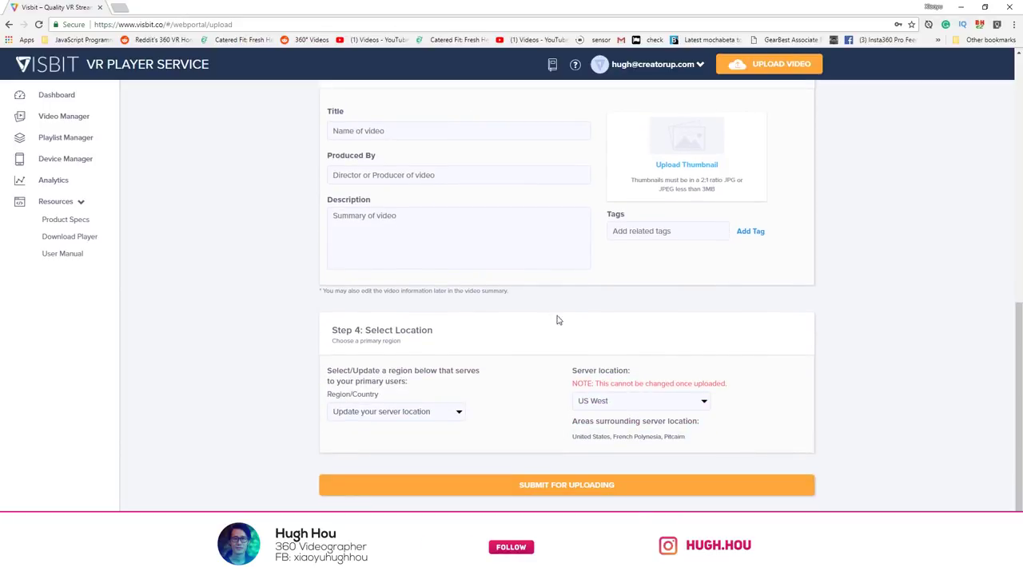
scroll(584, 402, "up", 6)
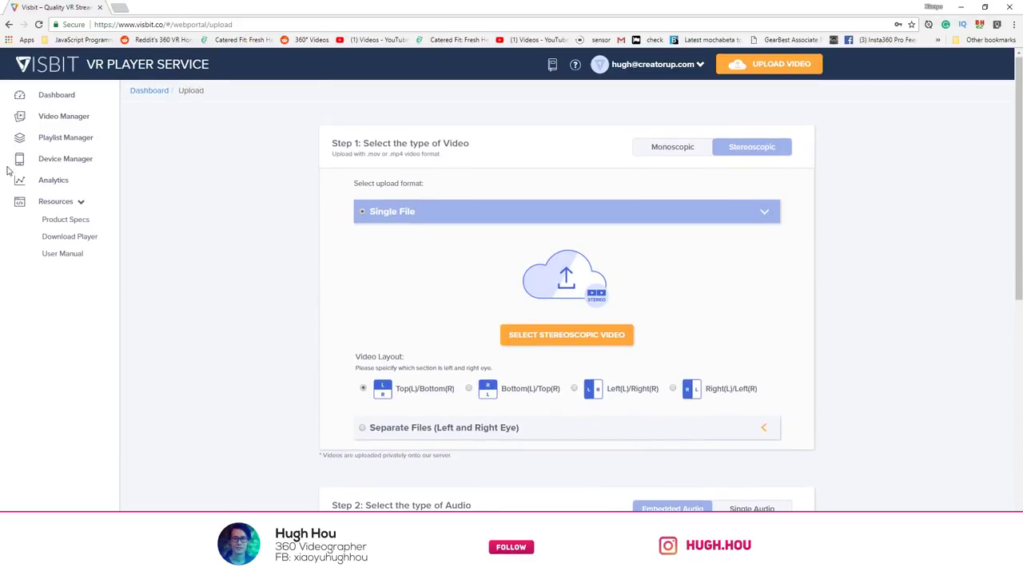
left_click(64, 116)
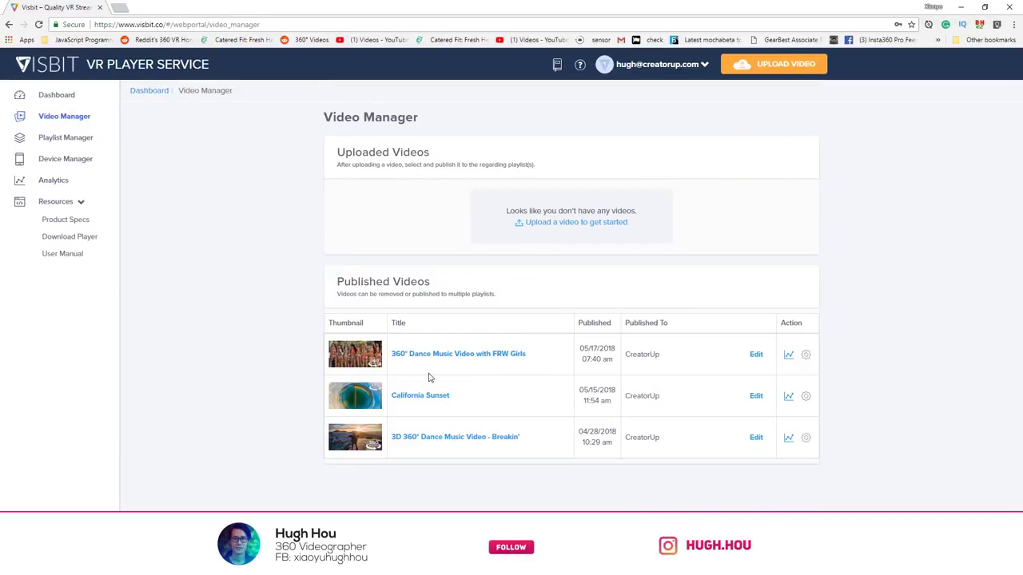
Preview the Breakin' dance video, note its 8K resolution, then go to Playlist Manager
left_click(429, 441)
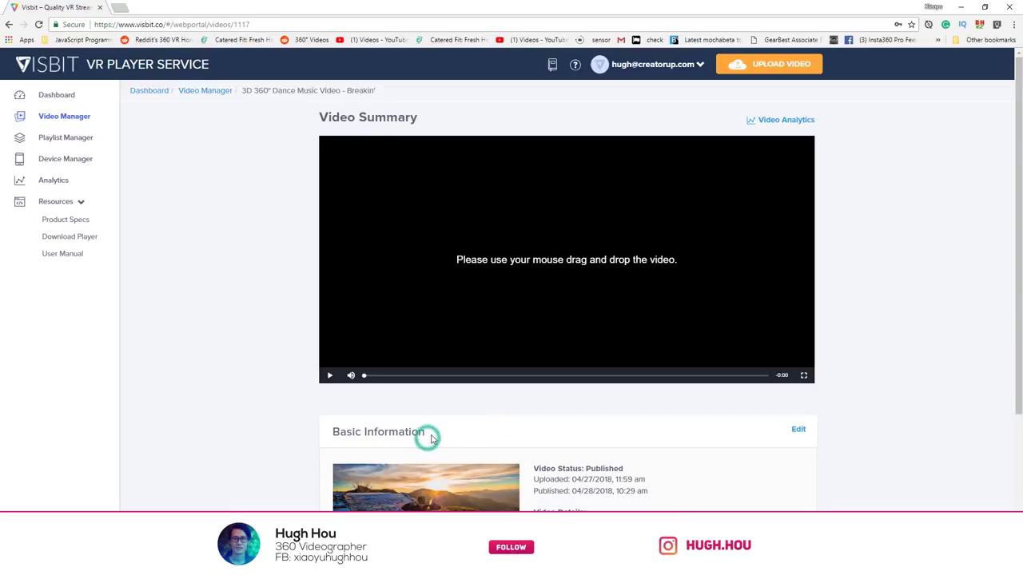
left_click(331, 376)
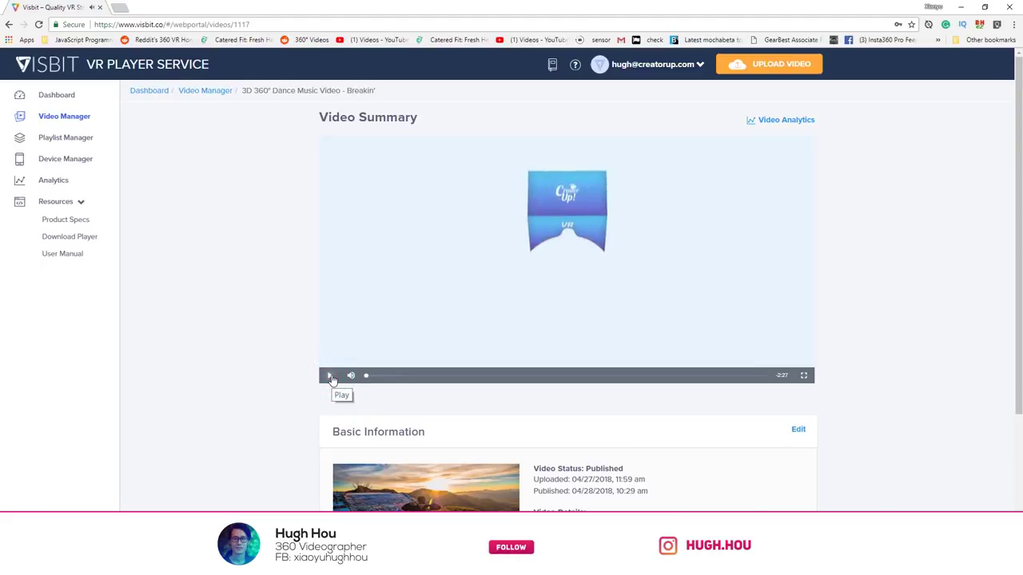
scroll(573, 438, "down", 2)
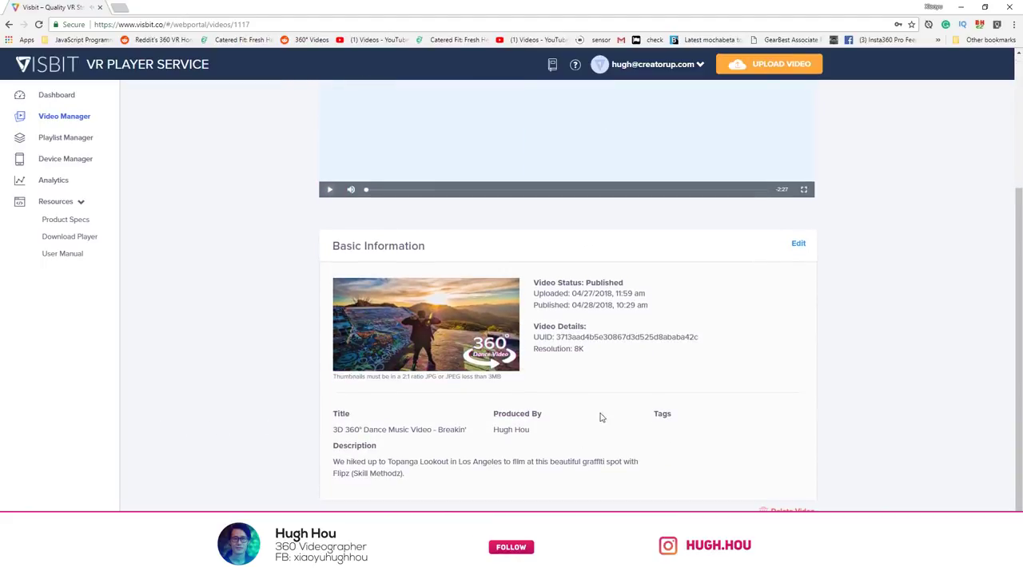
double_click(572, 352)
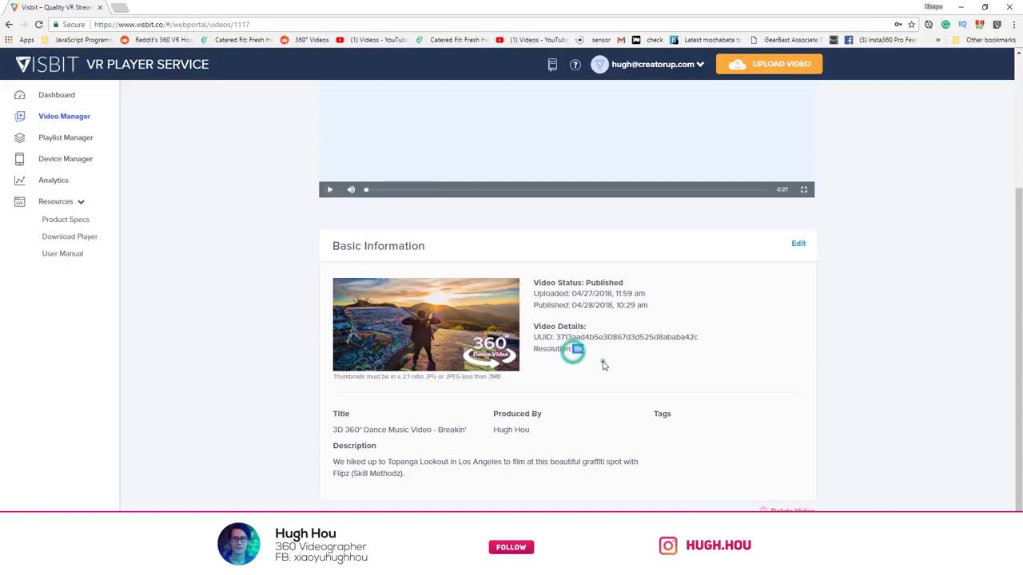
scroll(610, 413, "up", 2)
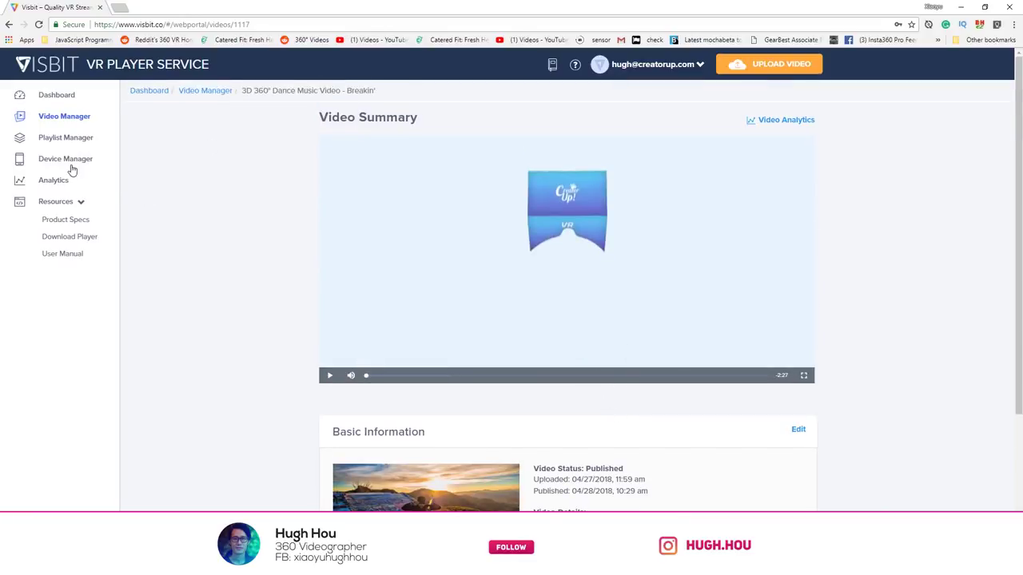
left_click(48, 139)
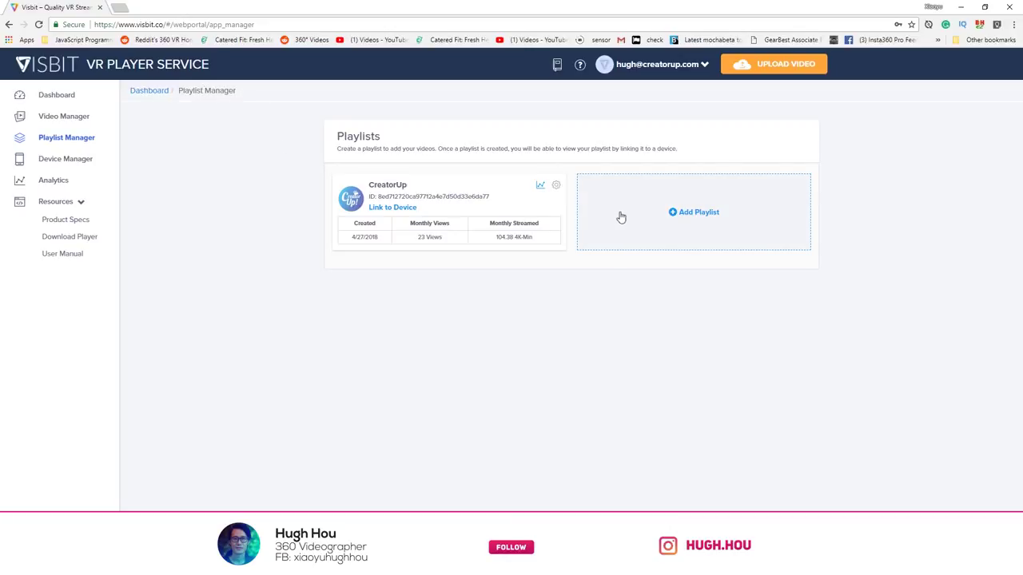
Generate a device activation token for the CreatorUp playlist and select the token
left_click(390, 207)
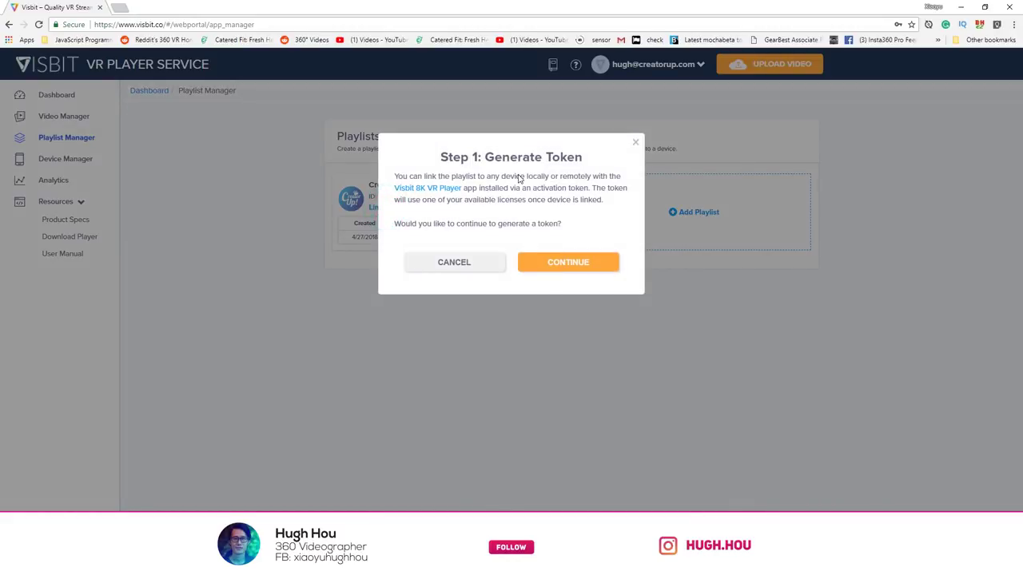
left_click(572, 271)
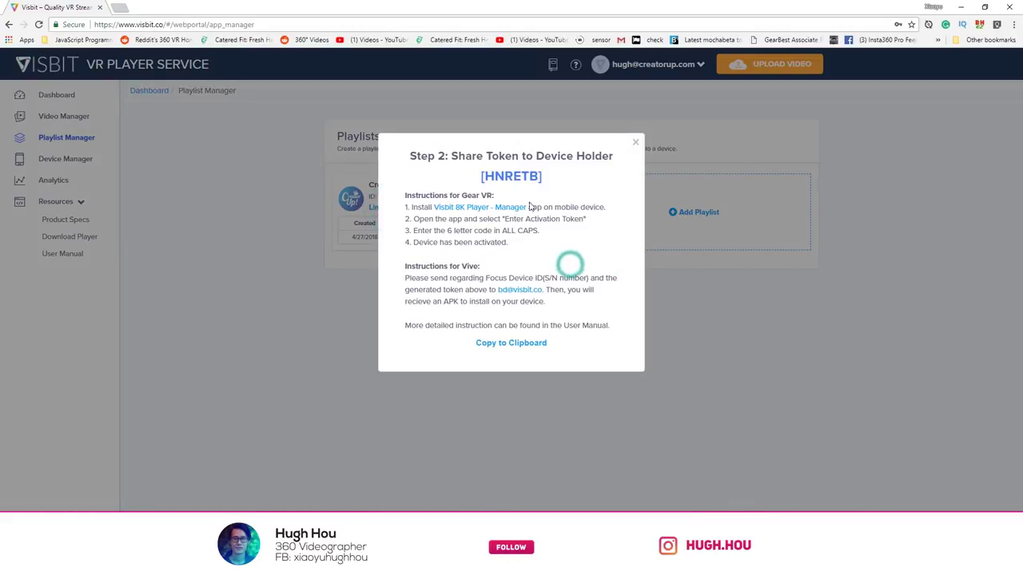
double_click(488, 175)
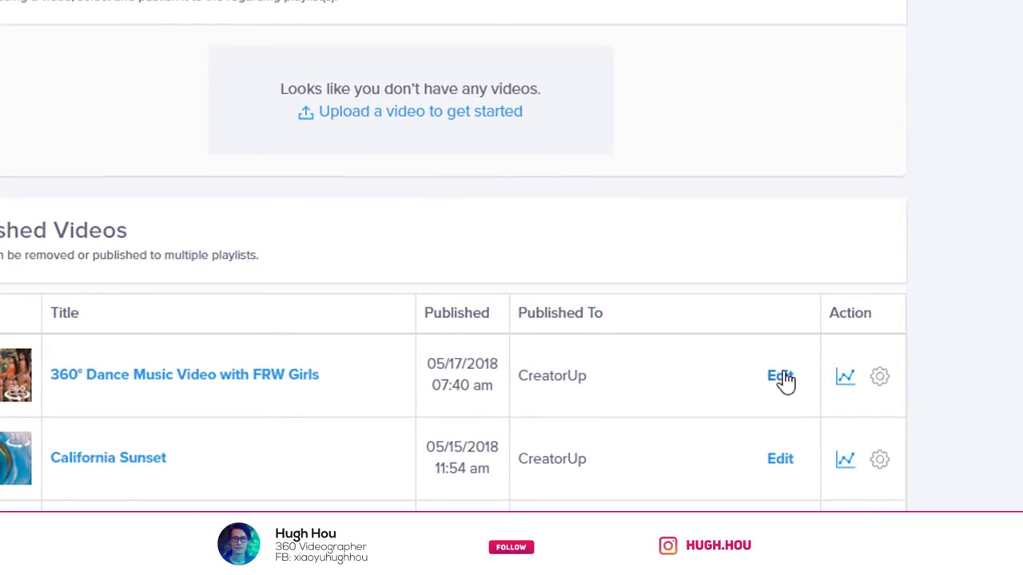
Publish the FRW Girls video to the CreatorUp playlist, save, and return to Playlist Manager
left_click(757, 356)
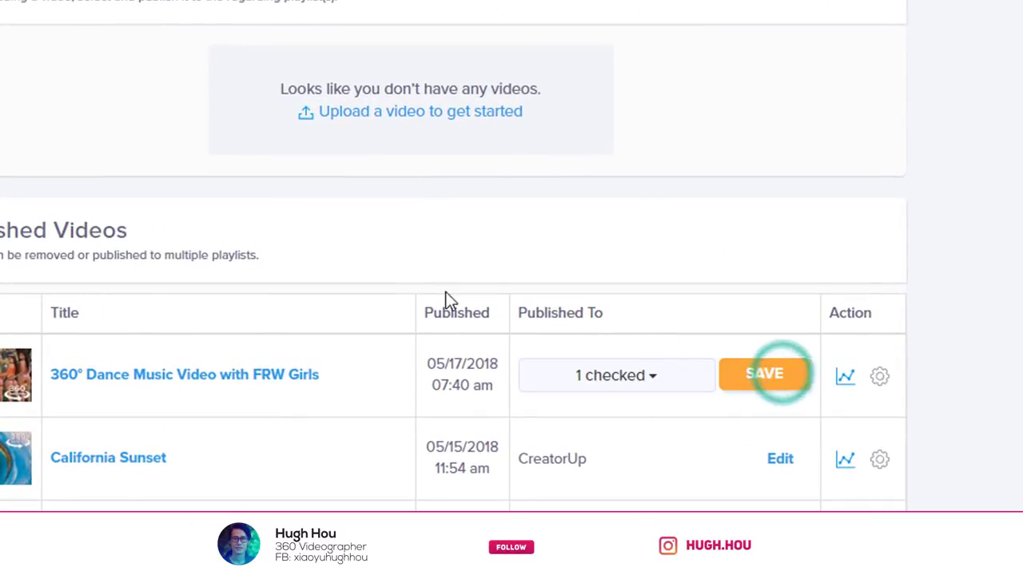
left_click(635, 382)
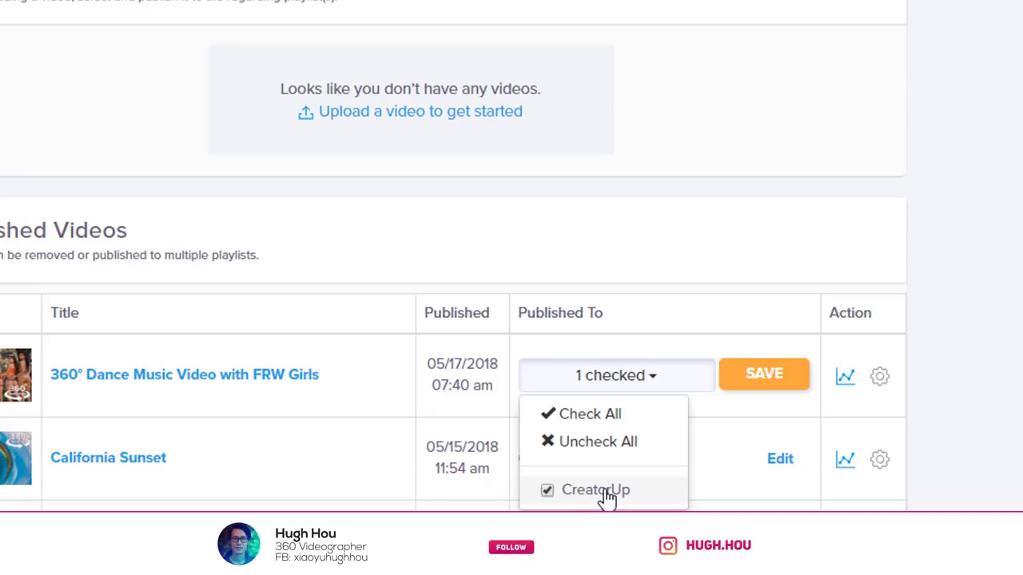
left_click(766, 374)
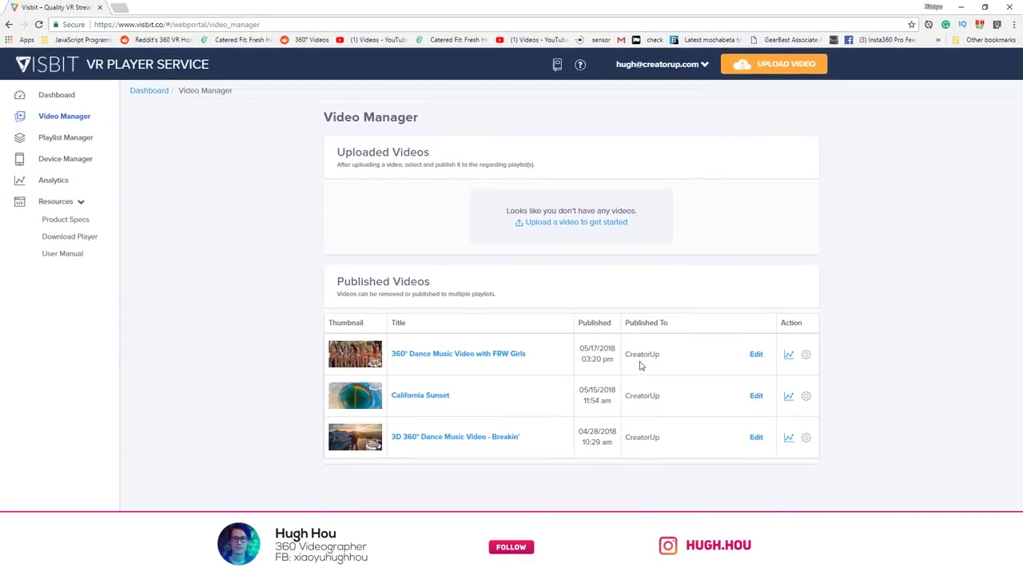
left_click(81, 140)
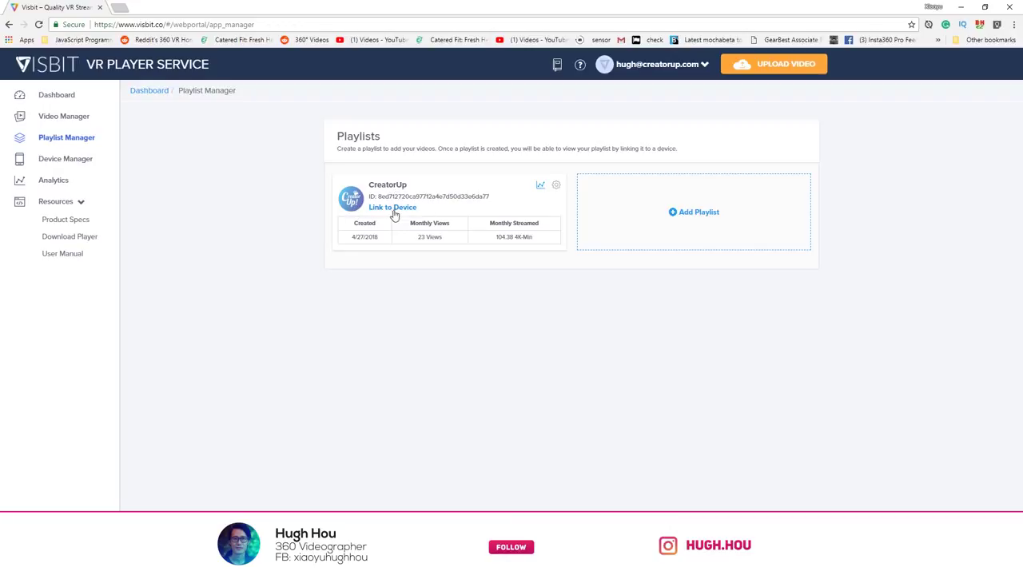
Review the linked Galaxy S7 and Pacific devices and the pending CreatorUp activation token
left_click(73, 163)
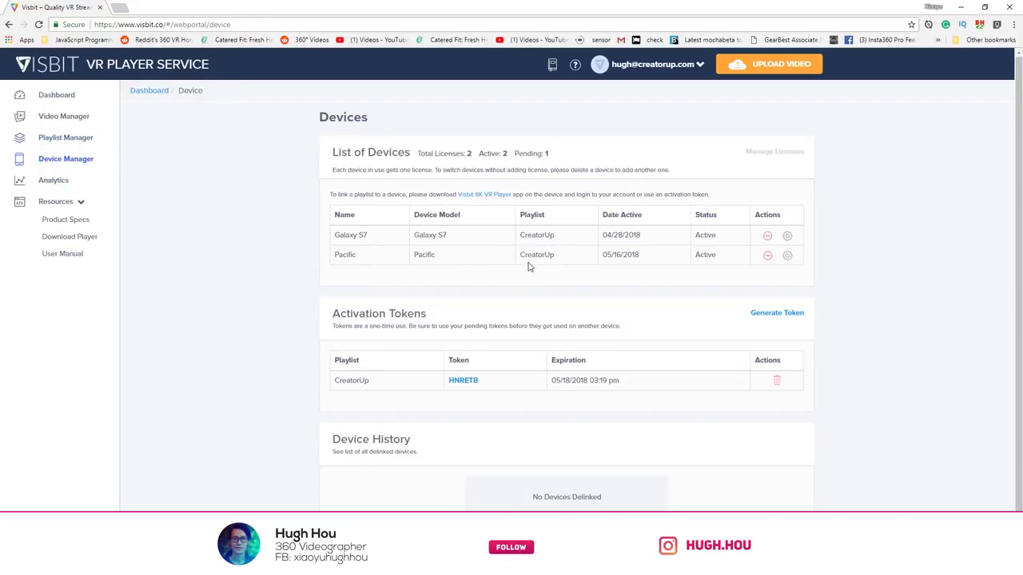
double_click(439, 256)
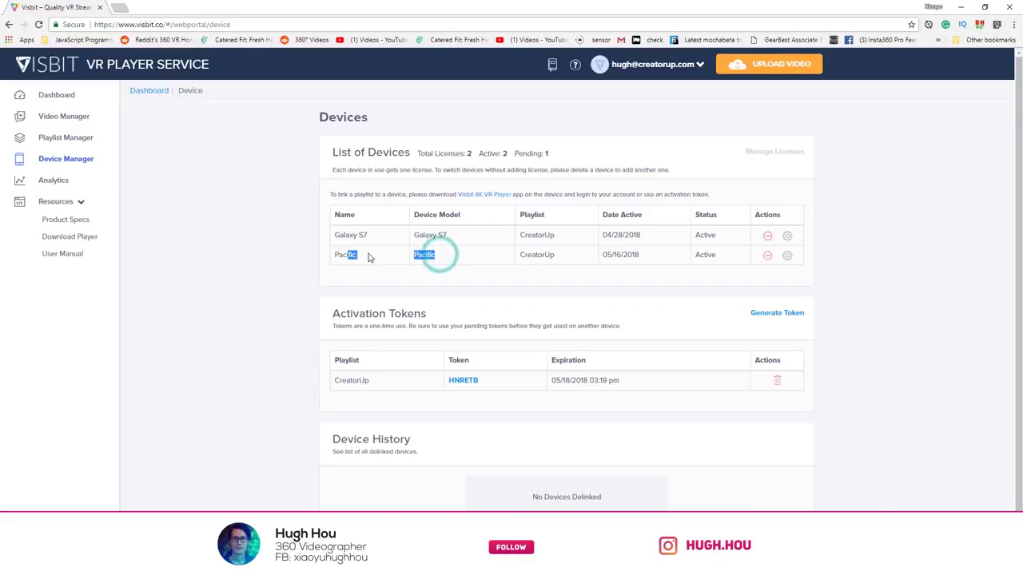
left_click(364, 255)
double_click(377, 235)
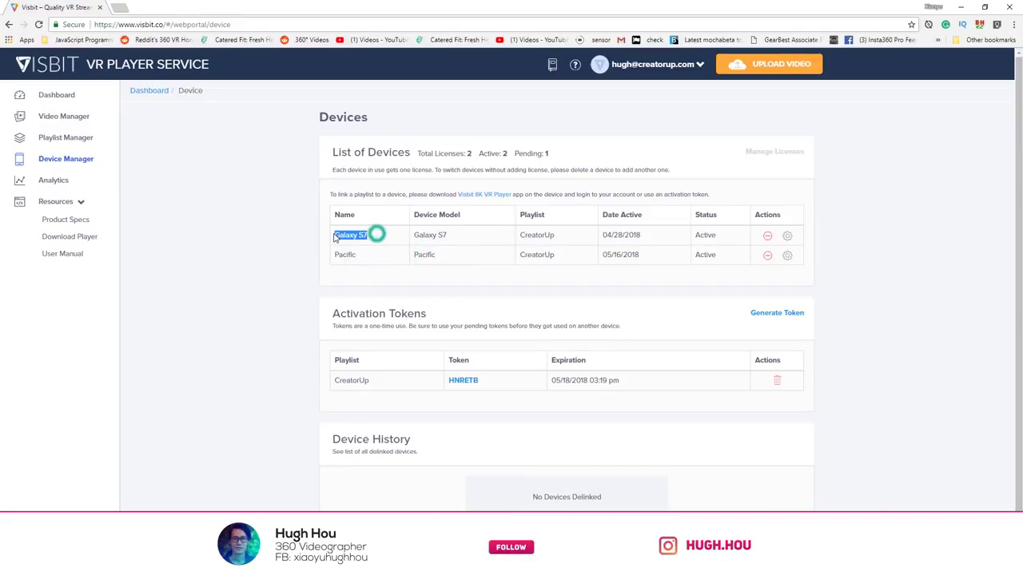
left_click(384, 235)
triple_click(367, 381)
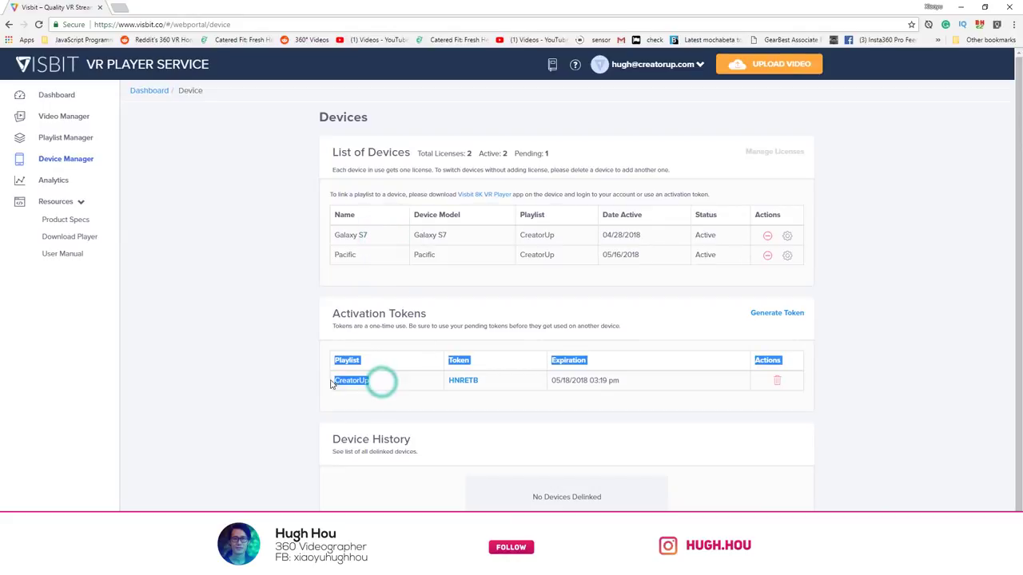
double_click(484, 381)
left_click(486, 380)
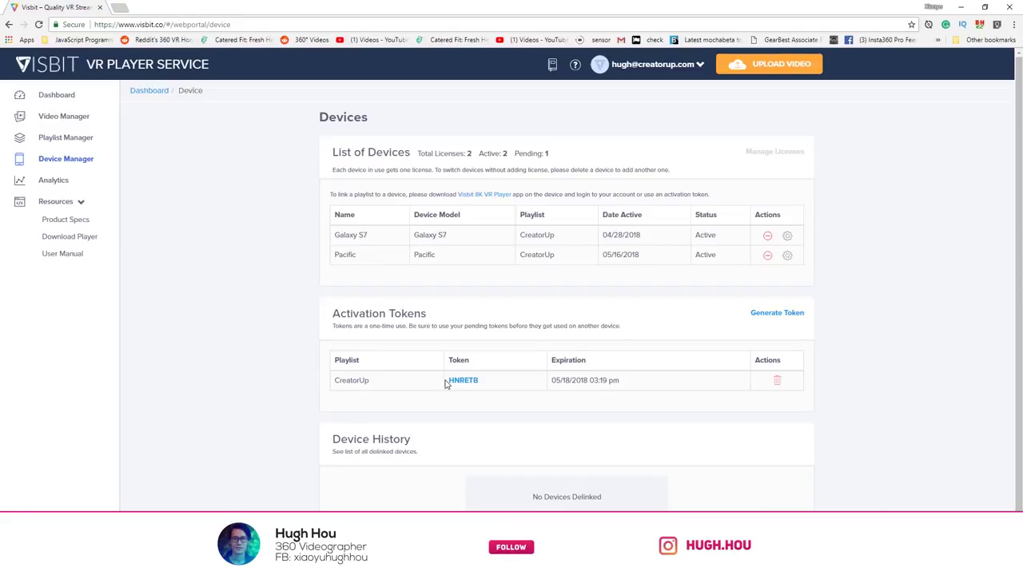
left_click_drag(471, 389, 434, 388)
left_click(487, 390)
Check the video analytics stats, then return to the CreatorUp playlist in Playlist Manager
left_click(54, 180)
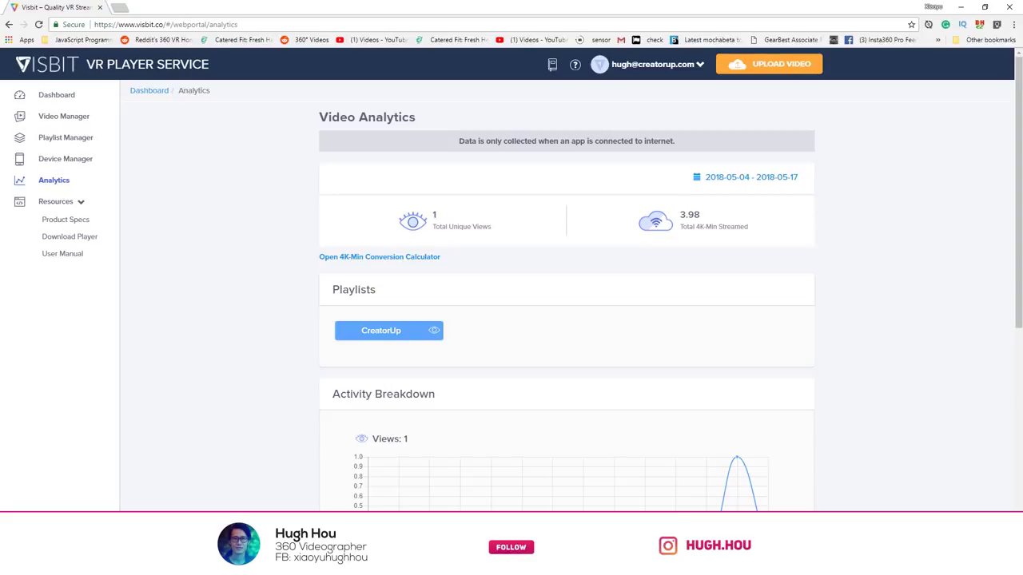
left_click(72, 138)
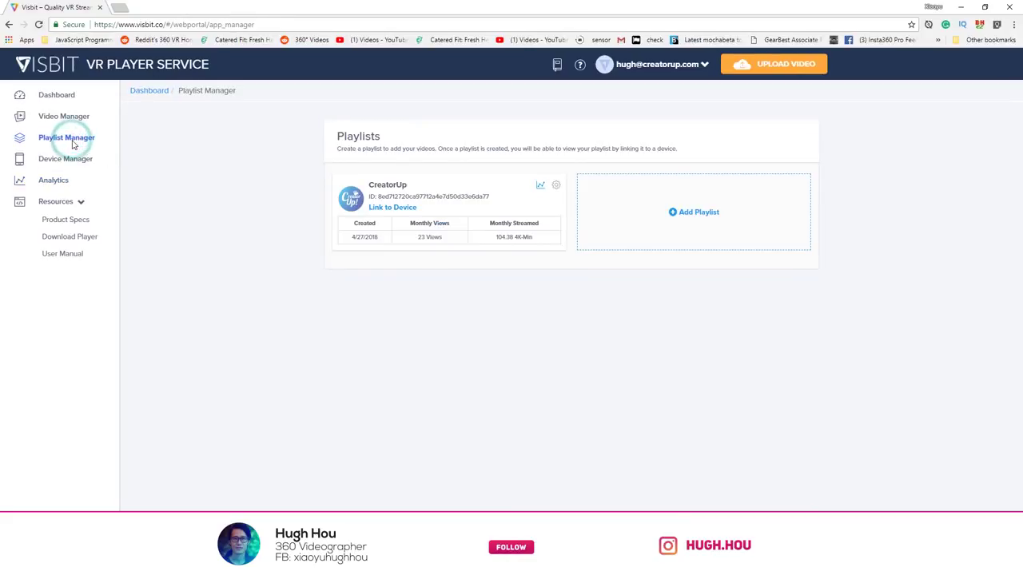
Generate a new activation token for linking CreatorUp to a device and select its code
left_click(391, 207)
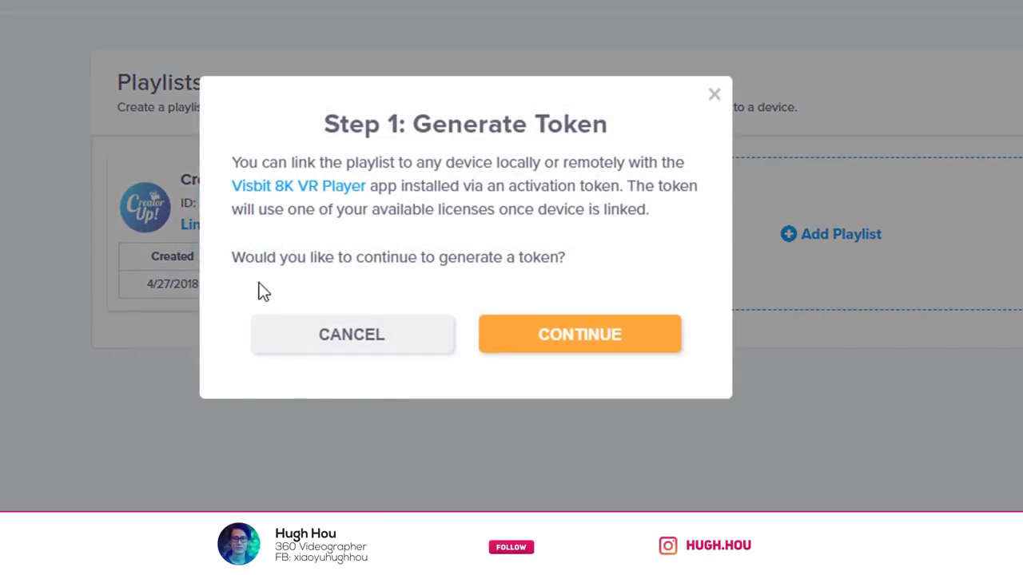
left_click(577, 346)
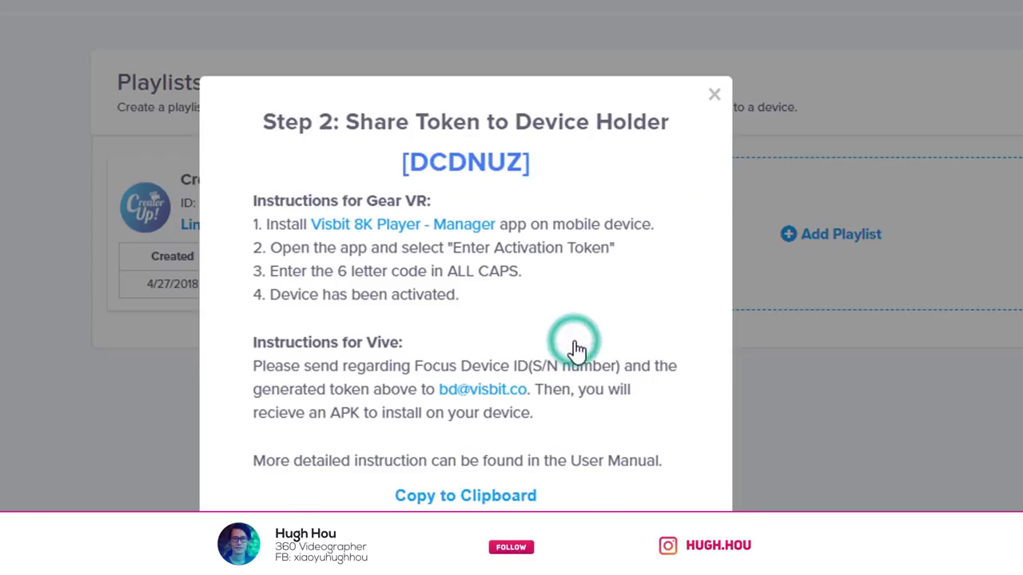
left_click_drag(406, 162, 531, 163)
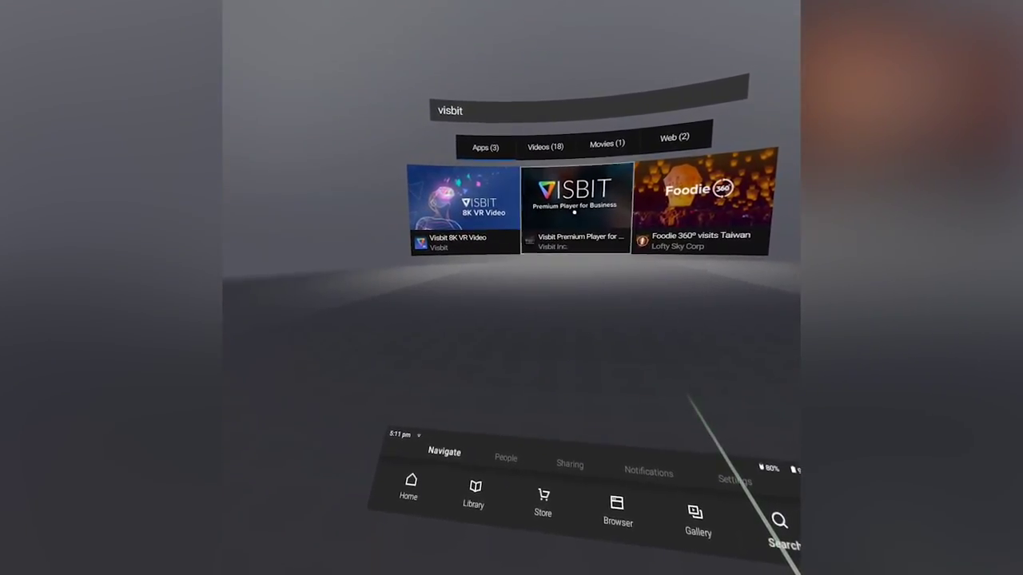
Open the Visbit Premium Player for Business listing, then launch it from the Library
left_click(574, 212)
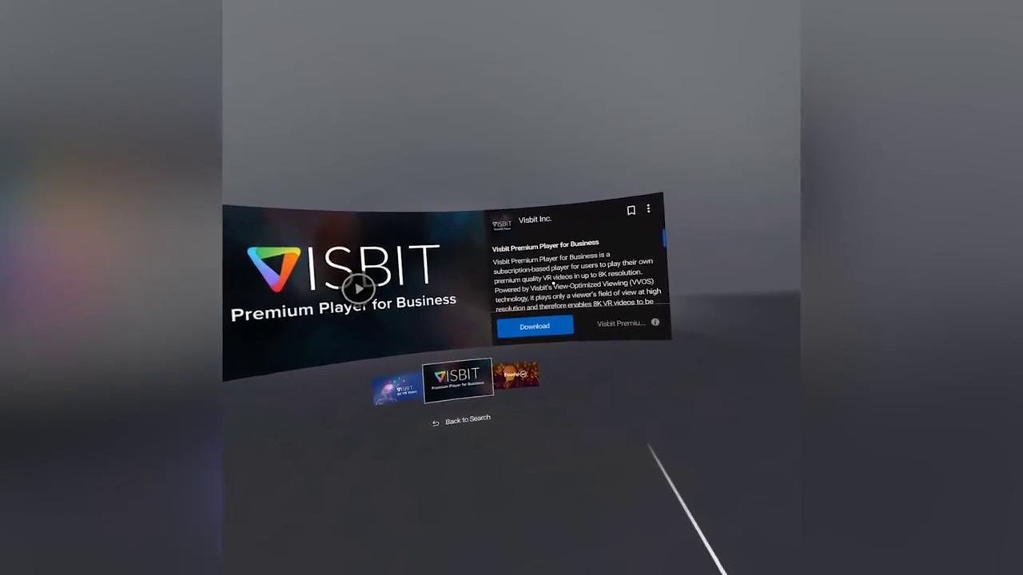
key("Escape")
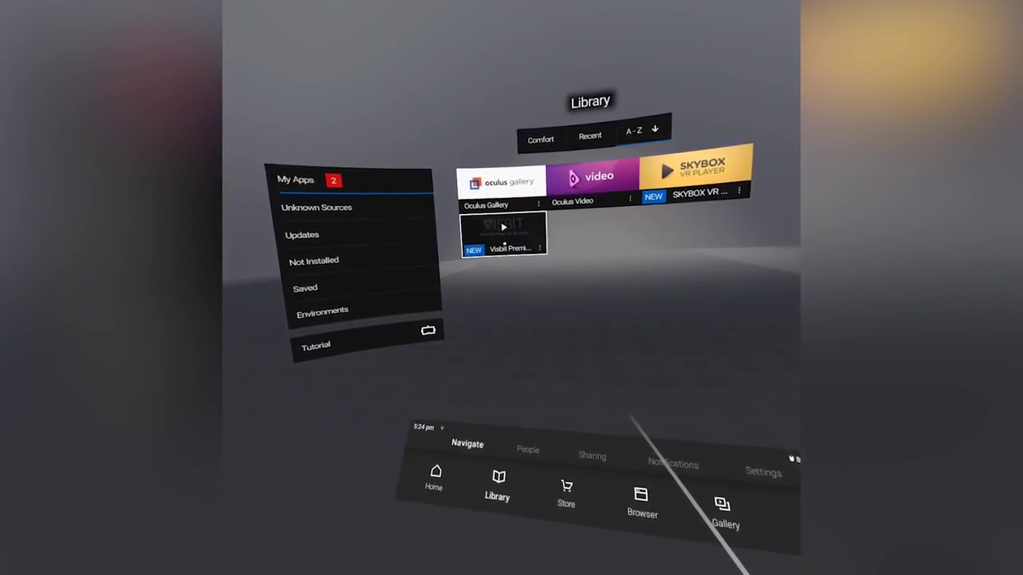
left_click(564, 238)
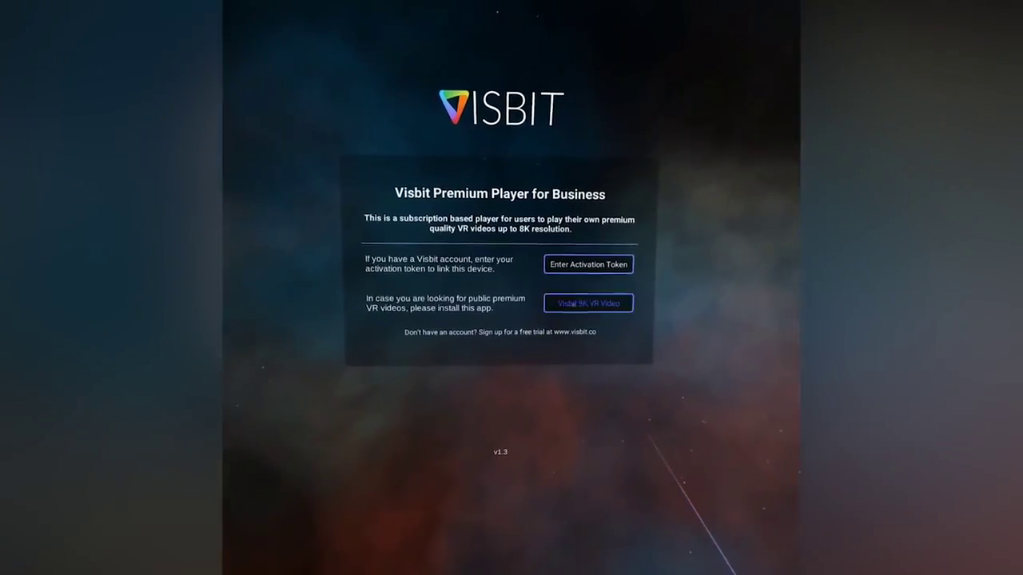
Enter the playlist's activation token in the Visbit player to link the headset
left_click(564, 261)
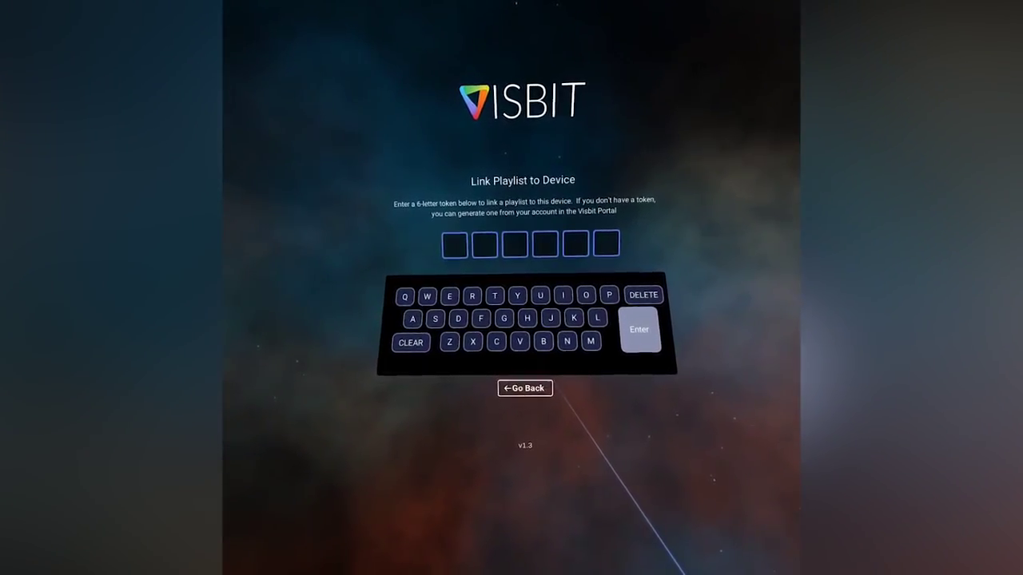
type("NUZ")
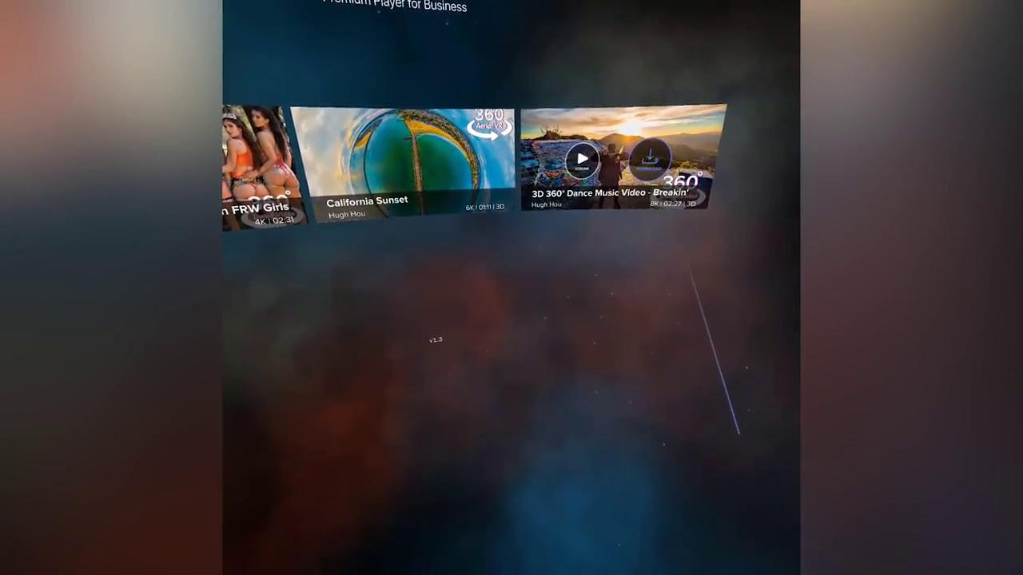
Download the third thumbnail, the 3D 360° Breakin' dance video, in the Visbit player
left_click(653, 158)
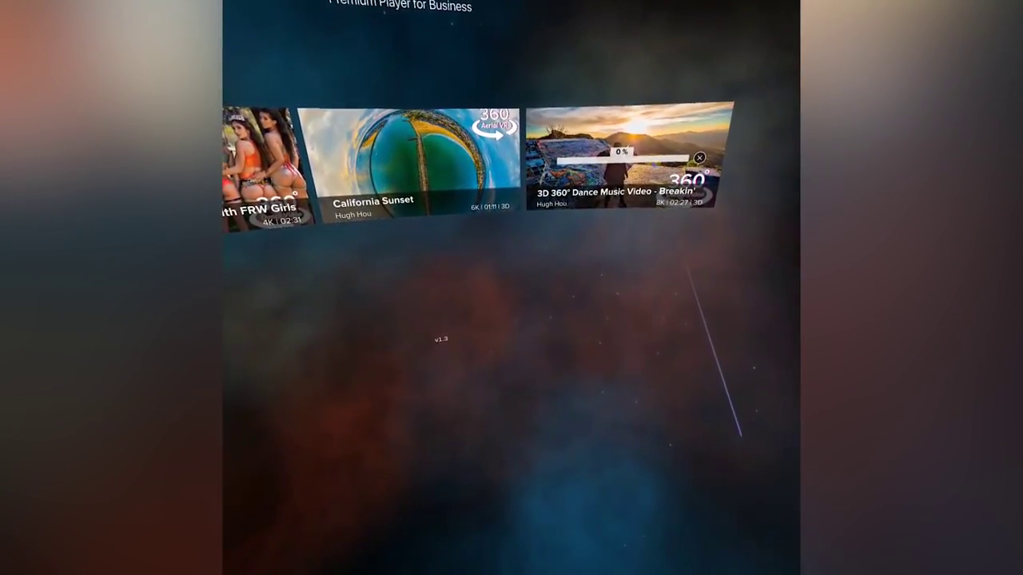